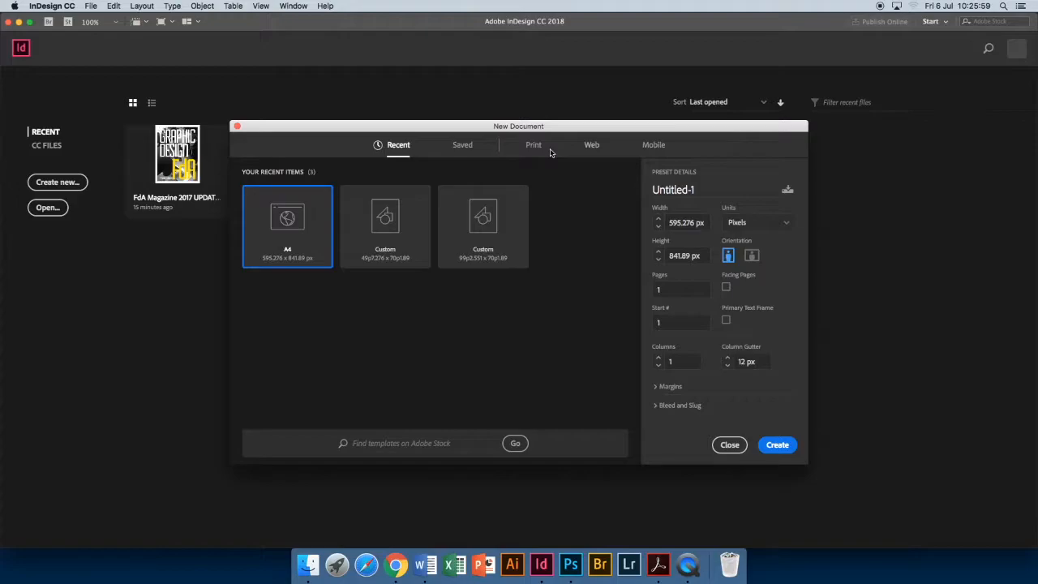
Show the Print category's blank document presets in the New Document dialog.
left_click(536, 149)
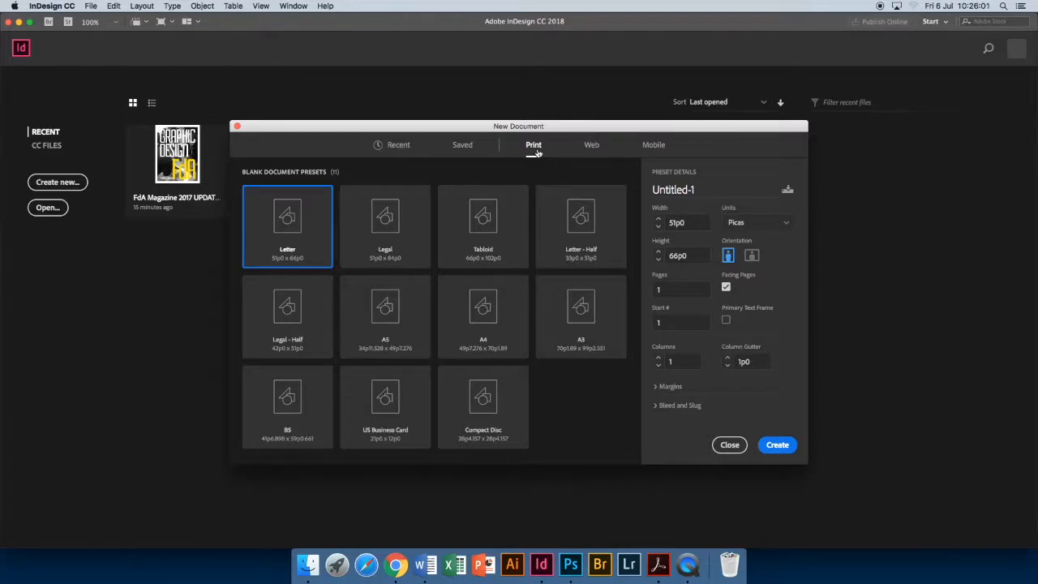
Choose the A4 preset (210 × 297 mm), switch units to Millimeters, and enable Facing Pages.
left_click(491, 317)
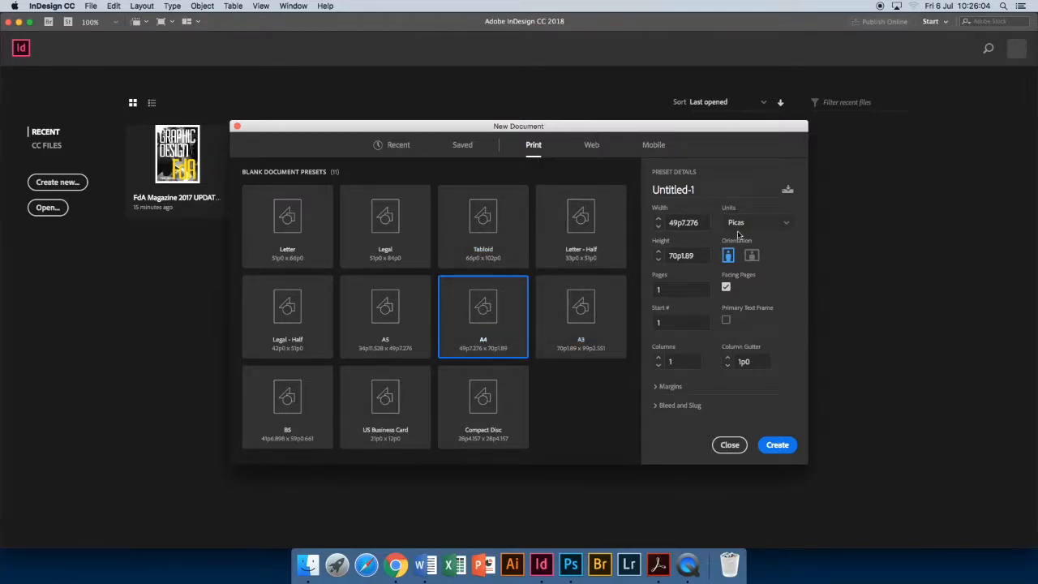
left_click(790, 226)
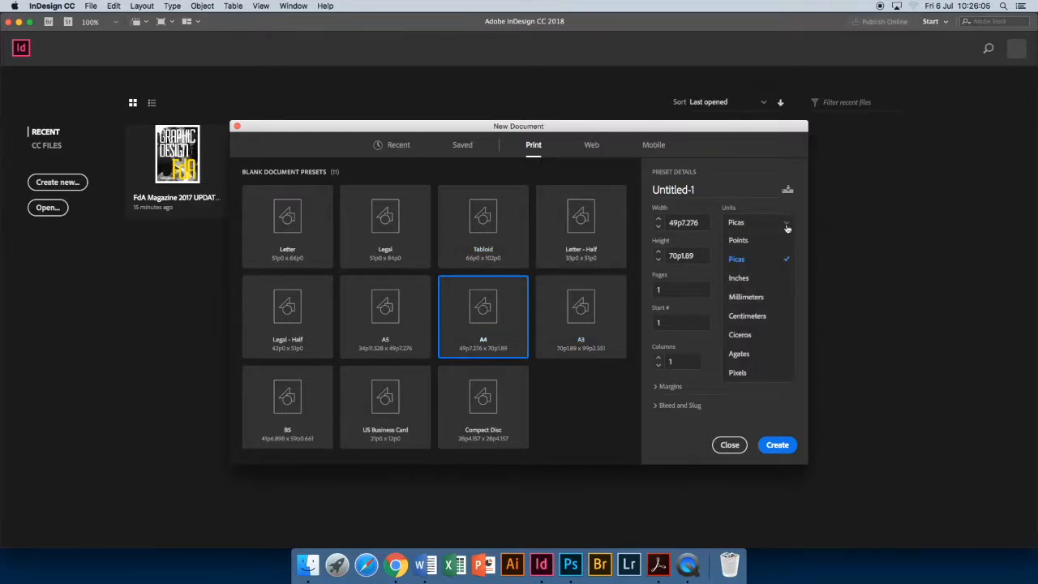
left_click(756, 297)
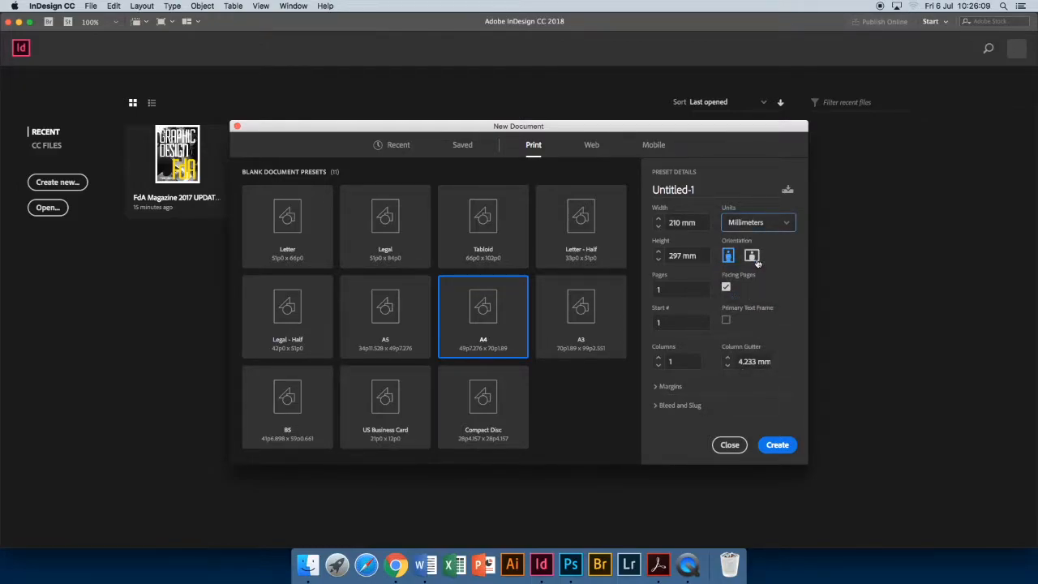
left_click(727, 290)
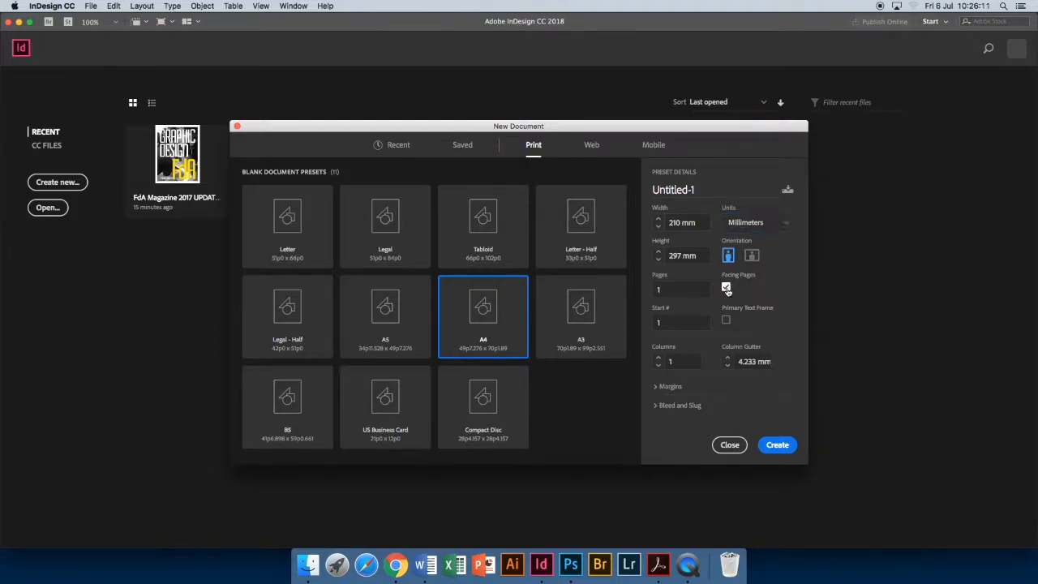
left_click(727, 289)
Set 8 pages and 8 columns, then expand the 12.7 mm margin settings.
left_click(658, 360)
left_click(659, 289)
type("8")
left_click(785, 448)
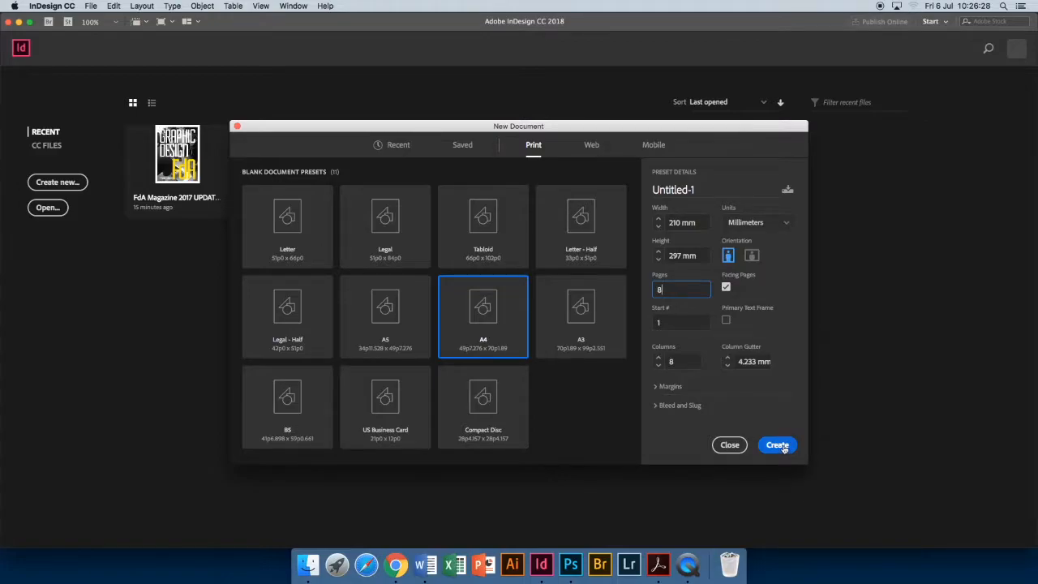
left_click(657, 387)
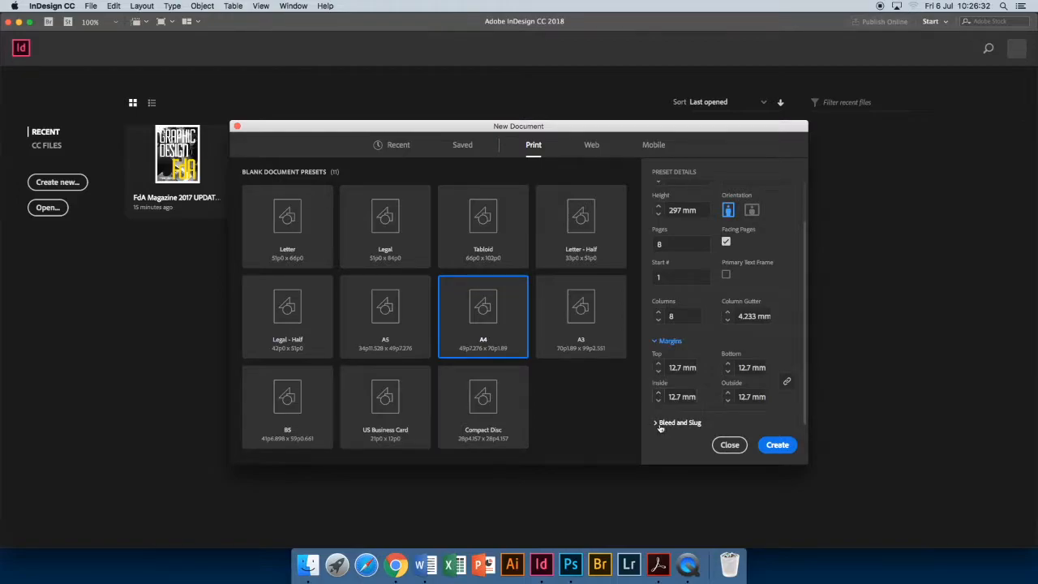
Review the 0 mm bleed and slug values and create the A4 document.
left_click(661, 425)
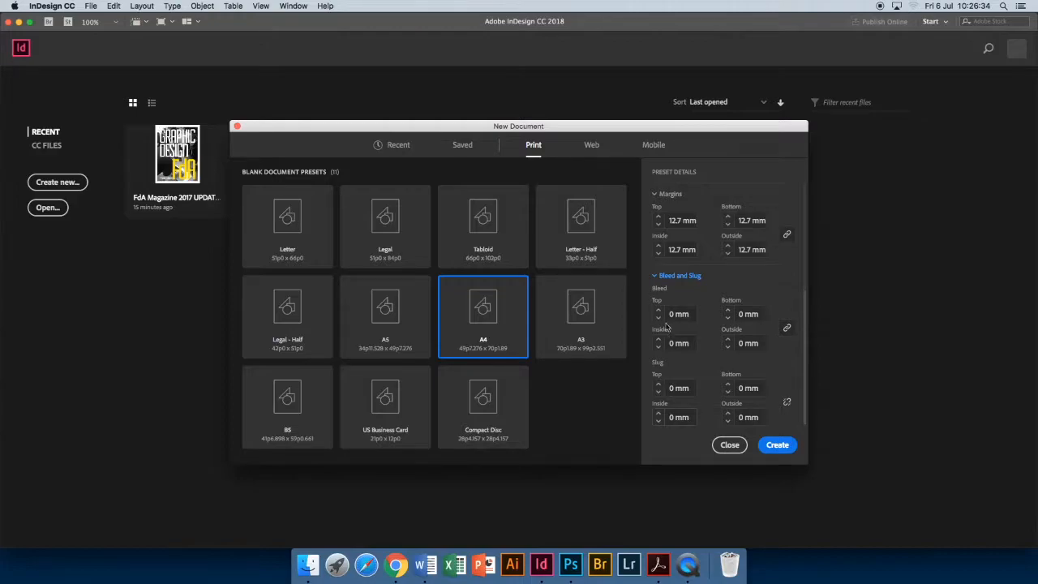
left_click(778, 445)
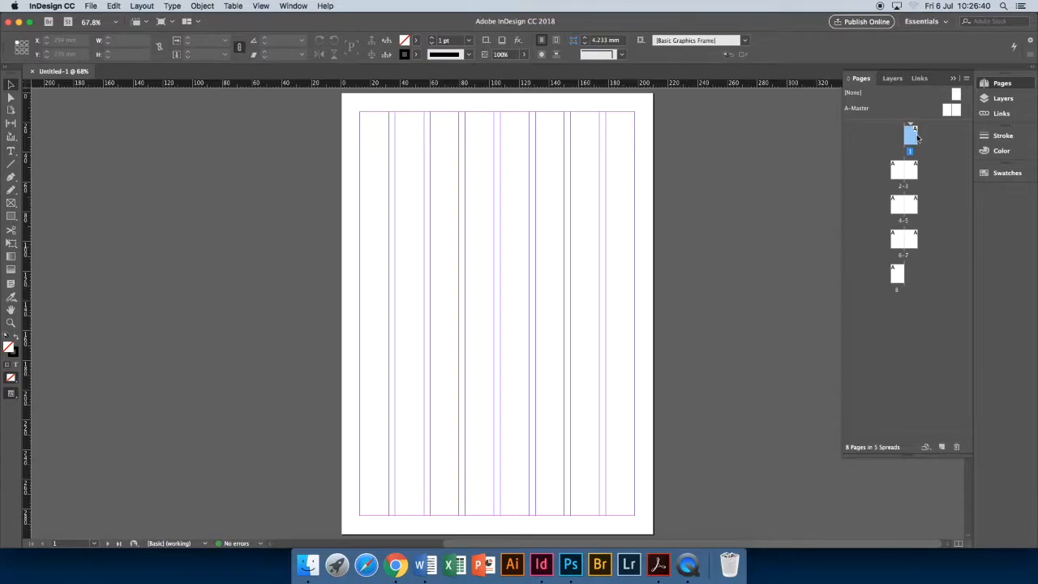
Browse spreads 2-3, 4-5, 6-7, page 8 and page 1, then open A-Master.
double_click(902, 174)
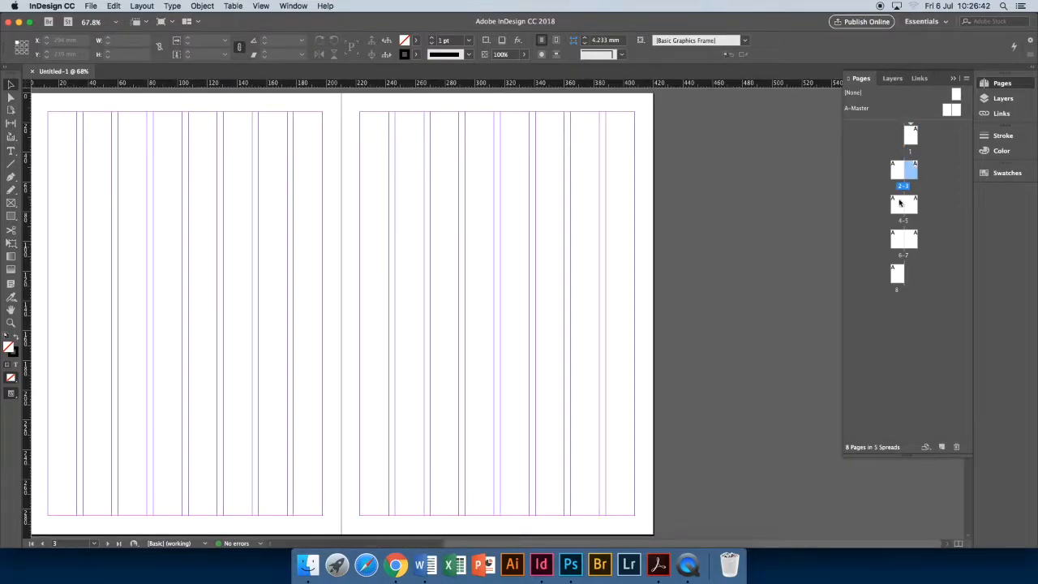
double_click(899, 202)
double_click(904, 238)
double_click(897, 276)
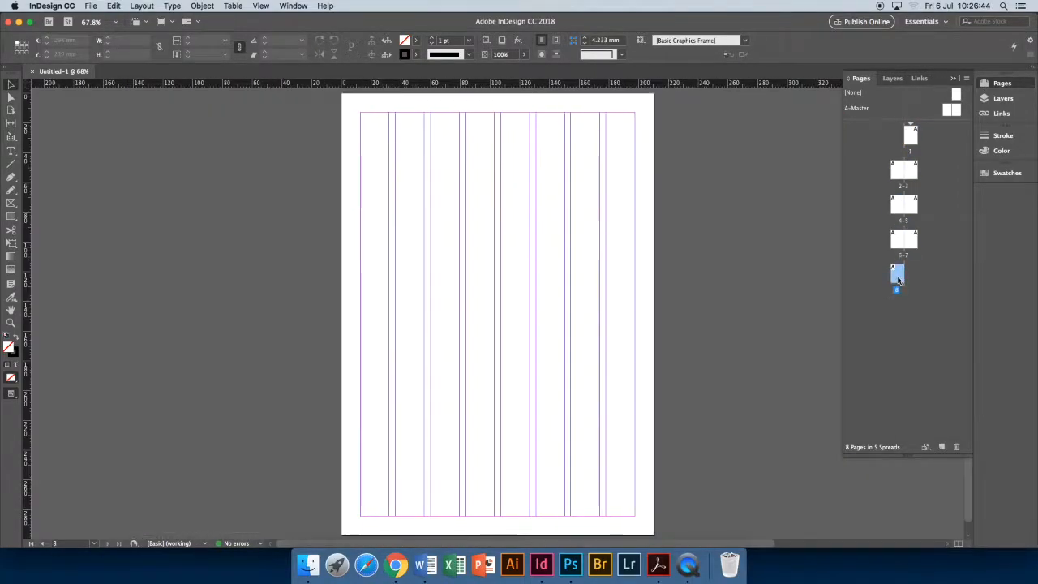
double_click(913, 134)
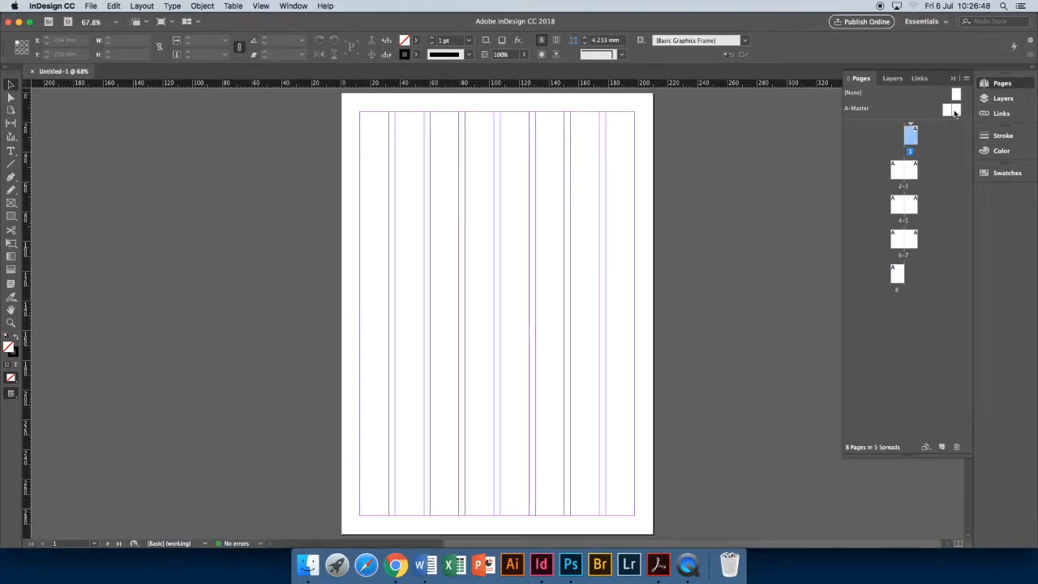
double_click(950, 111)
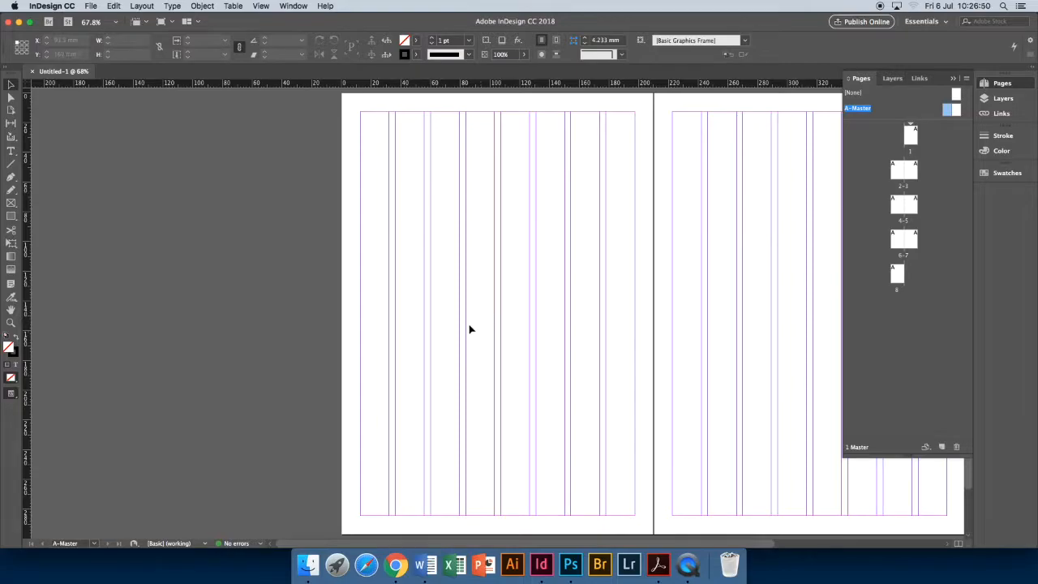
Cover the left A-Master page with a black-filled, stroke-free rectangle and check spread 2-3.
left_click(12, 217)
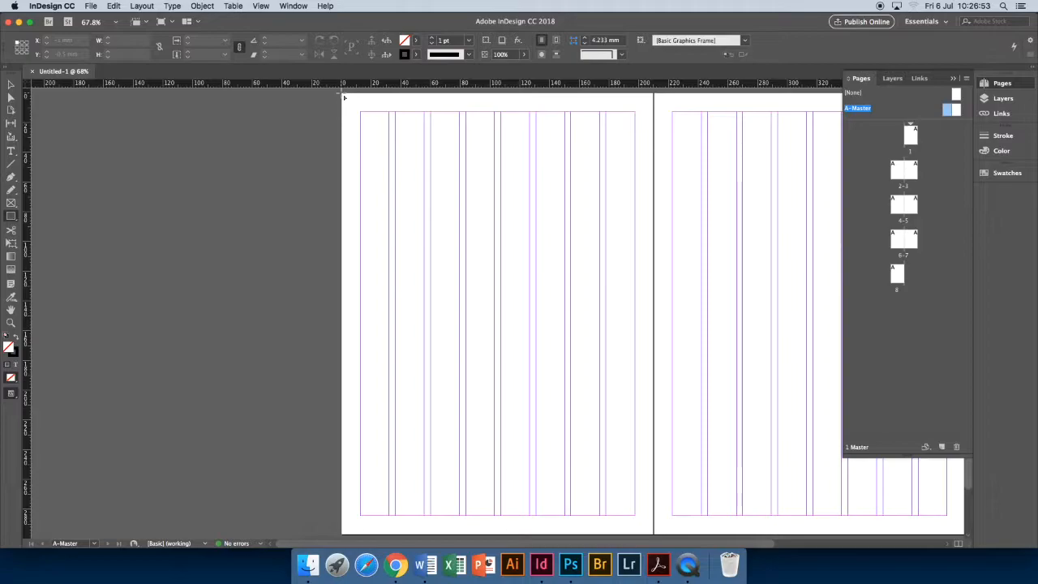
mouse_move(344, 97)
left_mouse_down()
mouse_move(554, 447)
mouse_move(597, 499)
mouse_move(655, 536)
left_mouse_up()
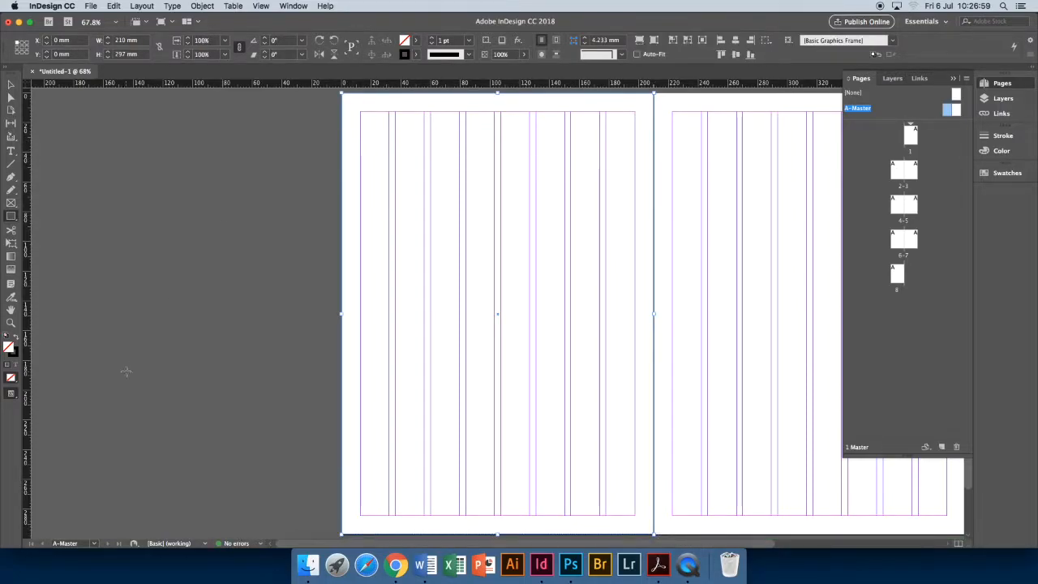
left_click(18, 341)
double_click(905, 167)
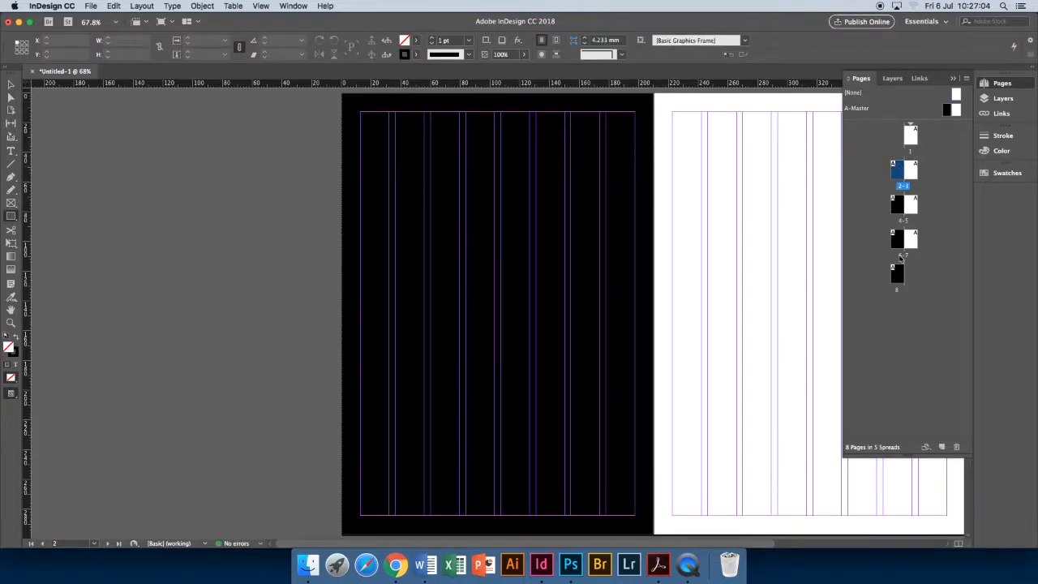
Confirm page 8 also shows black, then go back to the A-Master spread.
double_click(895, 276)
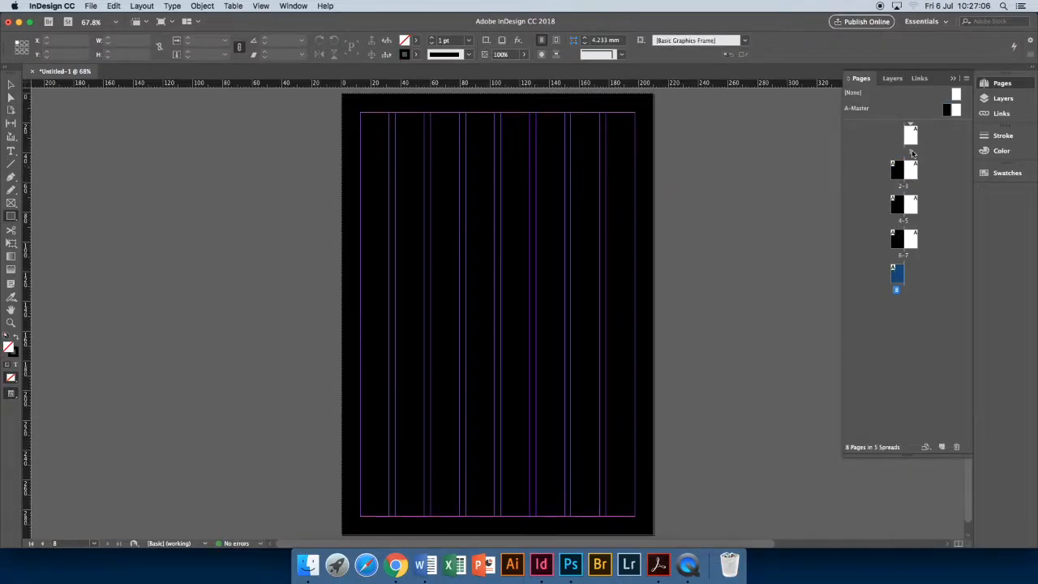
double_click(951, 111)
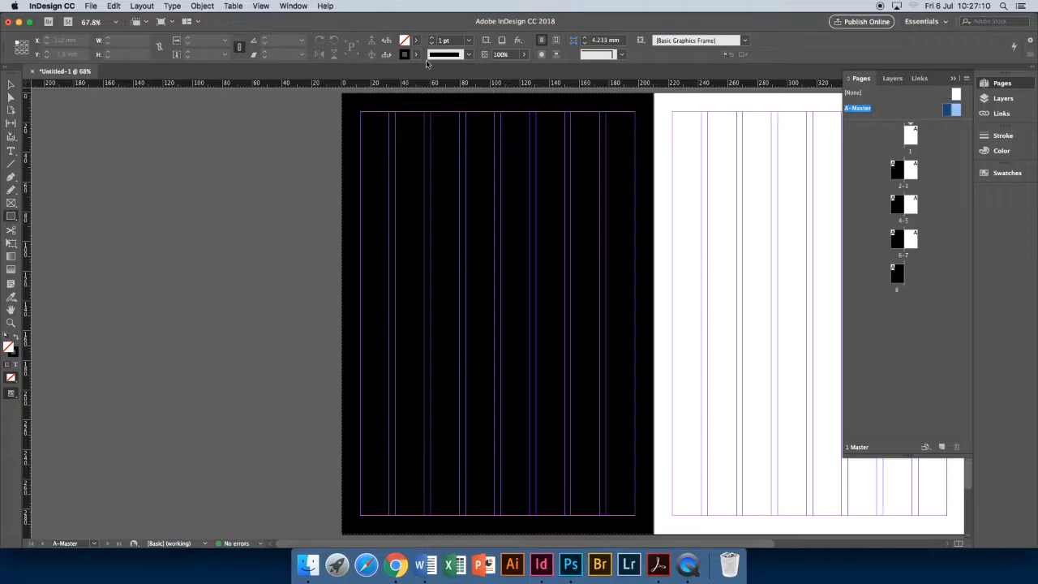
Lower the A-Master column count from 8 to 6 via Margins and Columns.
left_click(142, 6)
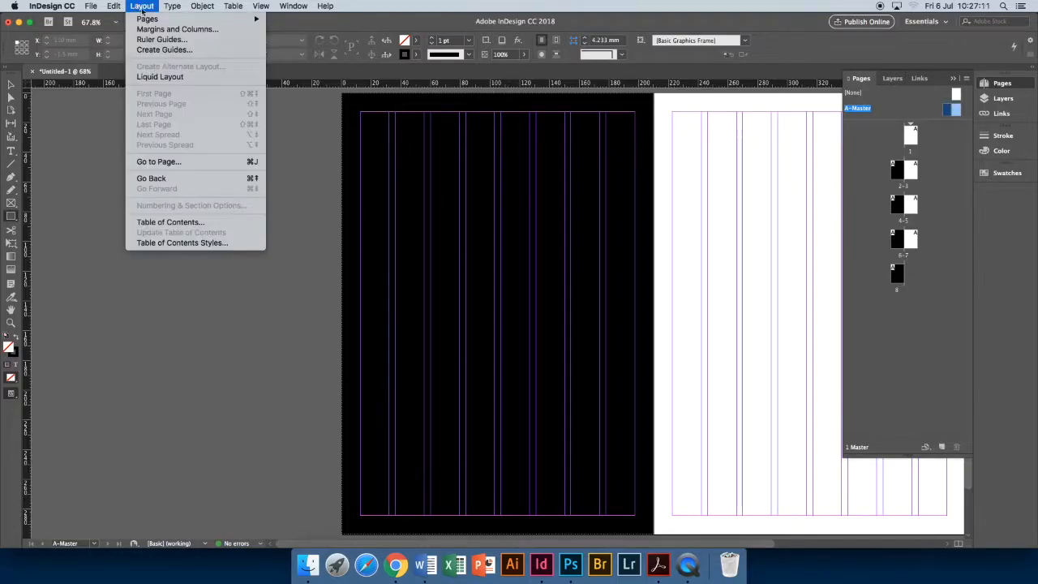
left_click(177, 29)
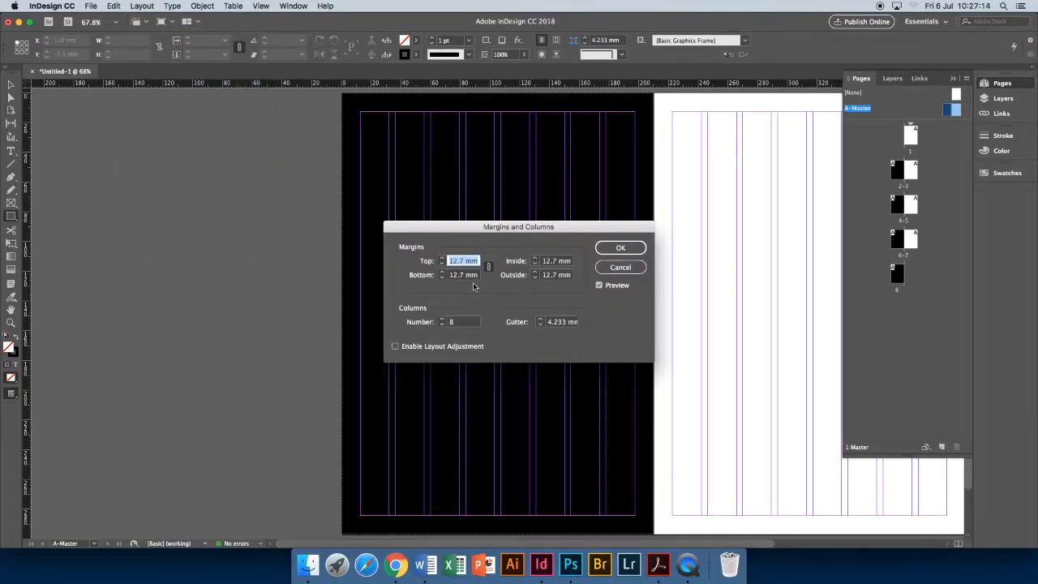
left_click(440, 324)
left_click(441, 324)
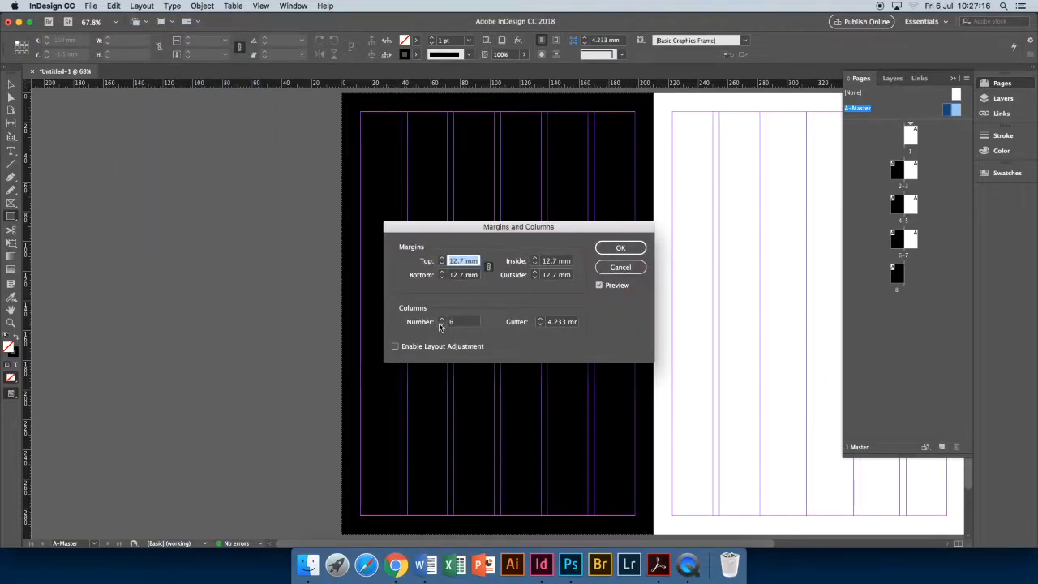
left_click(622, 248)
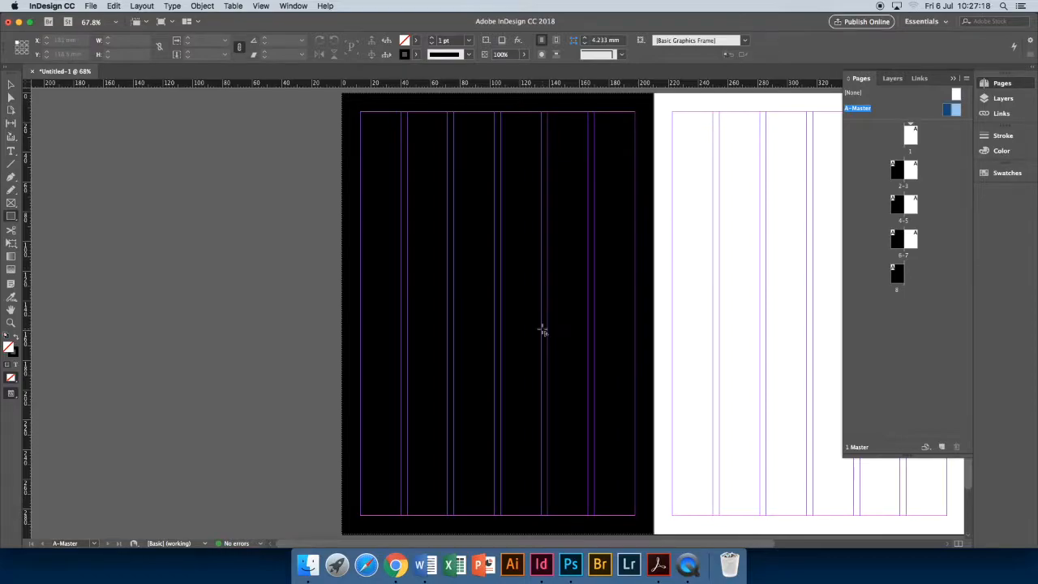
left_click(113, 6)
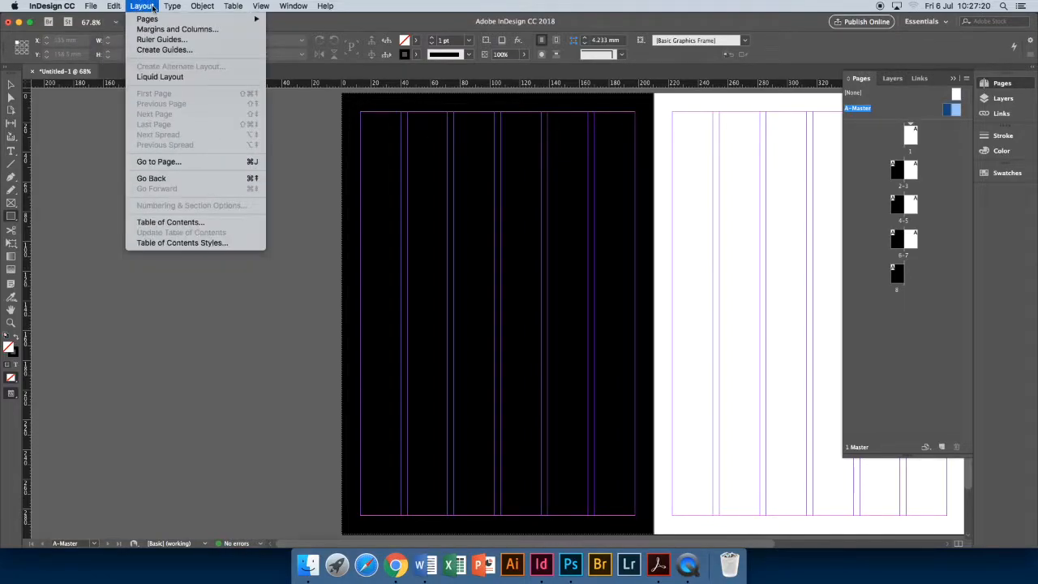
Unlink the margins and raise the A-Master inside margin to 25 mm.
left_click(162, 30)
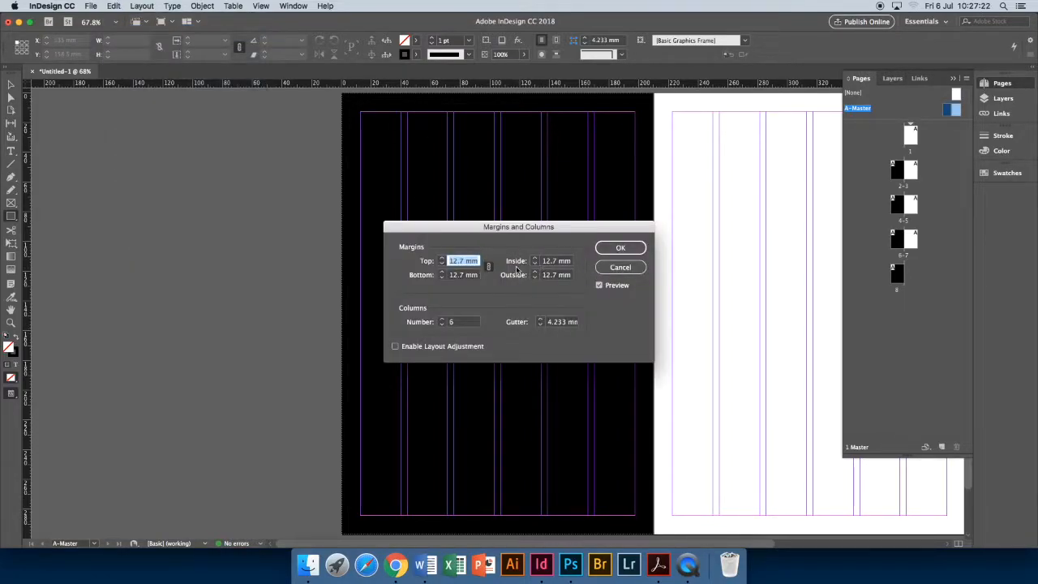
left_click(488, 267)
left_click(535, 258)
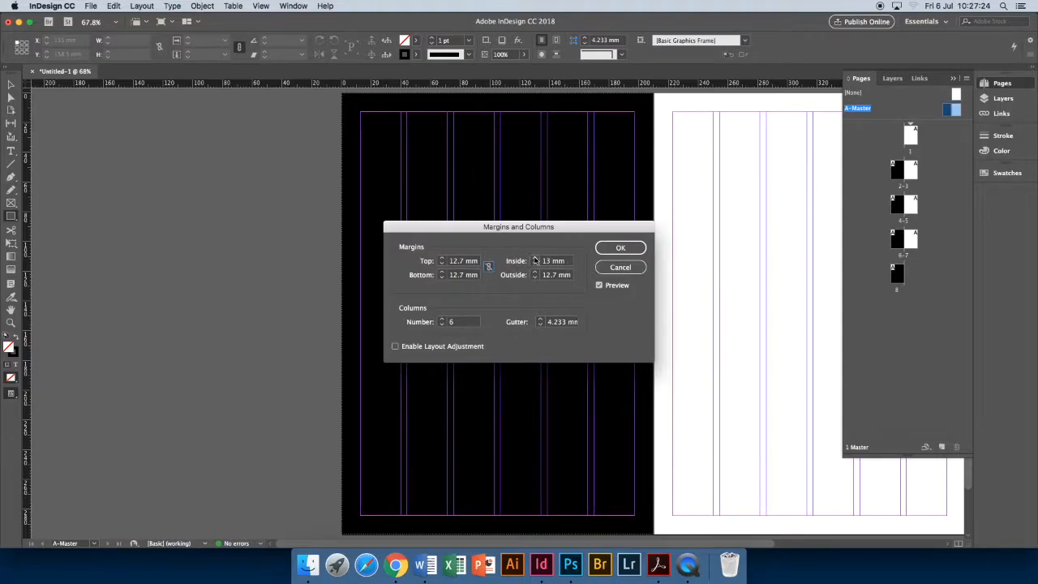
left_click(535, 258)
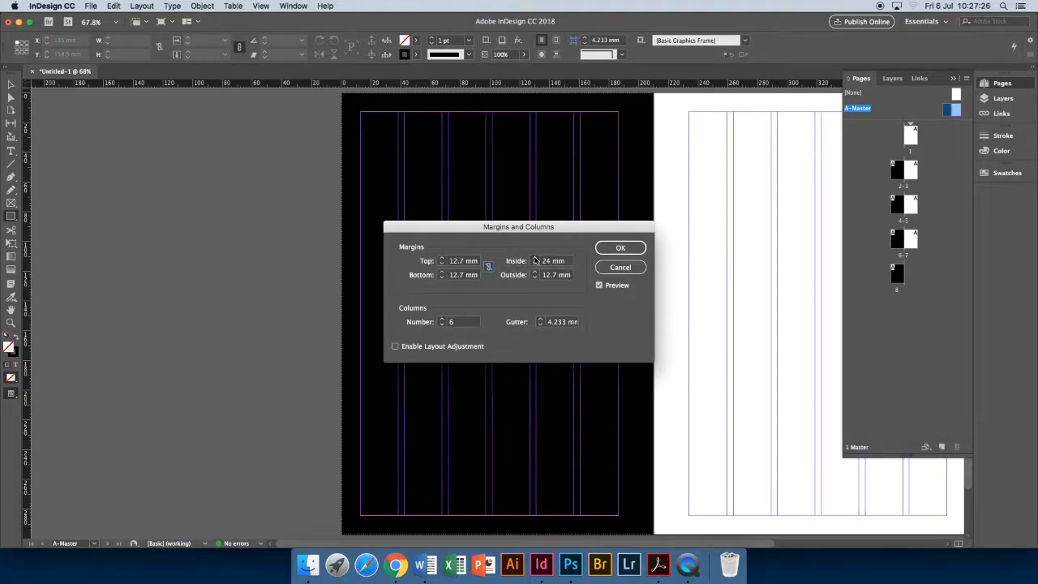
left_click(622, 248)
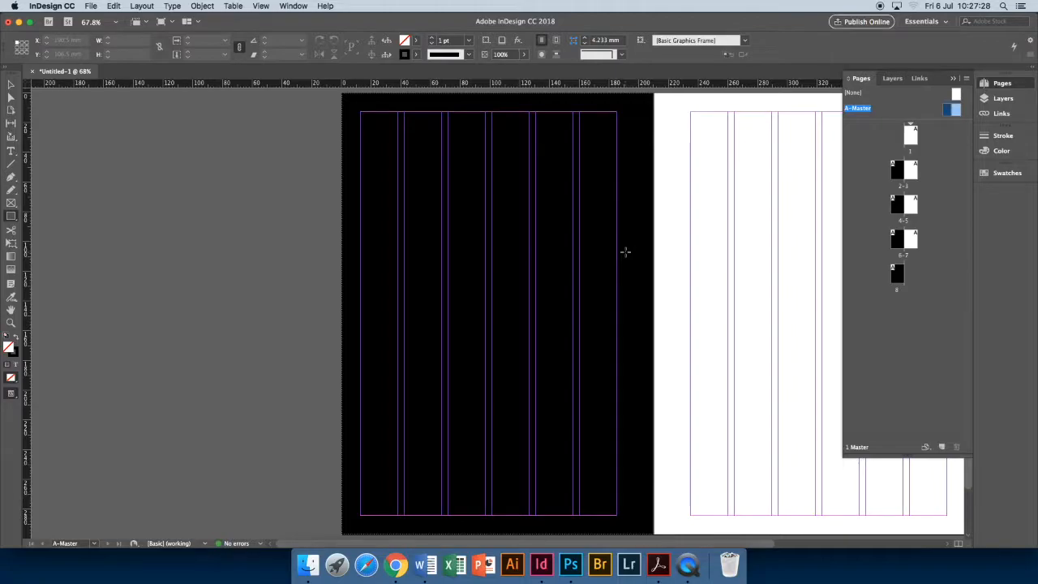